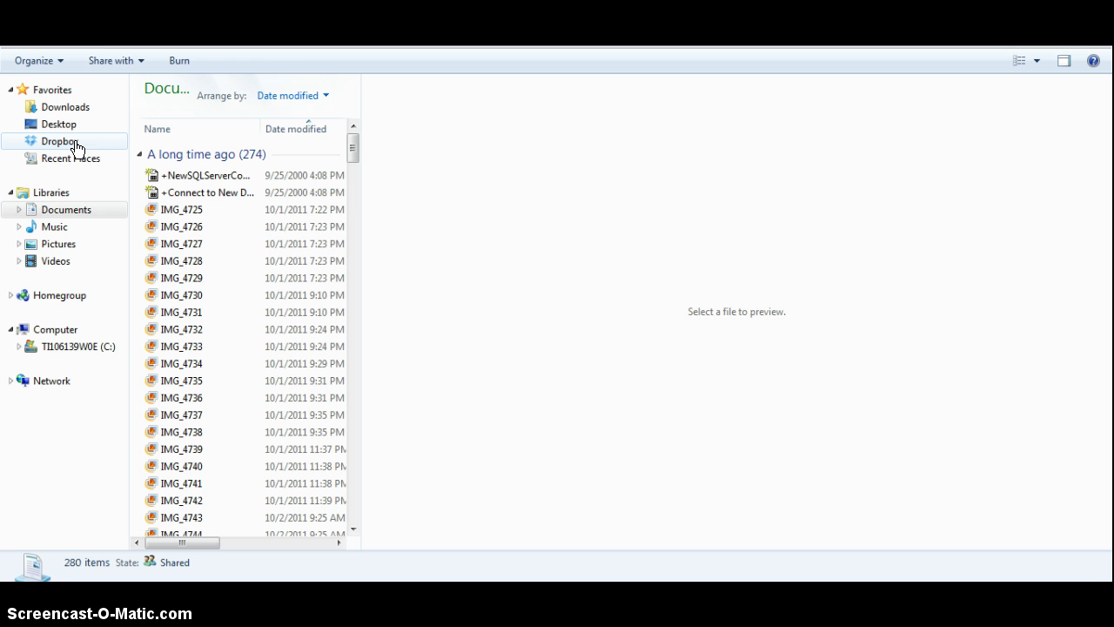
pyautogui.click(75, 148)
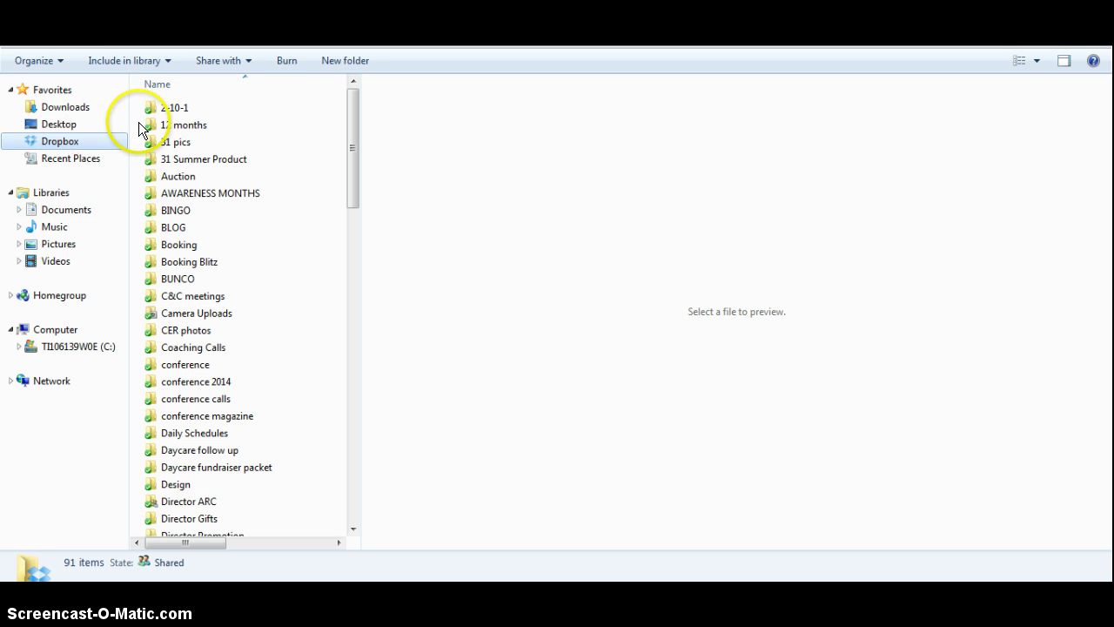
pyautogui.doubleClick(206, 127)
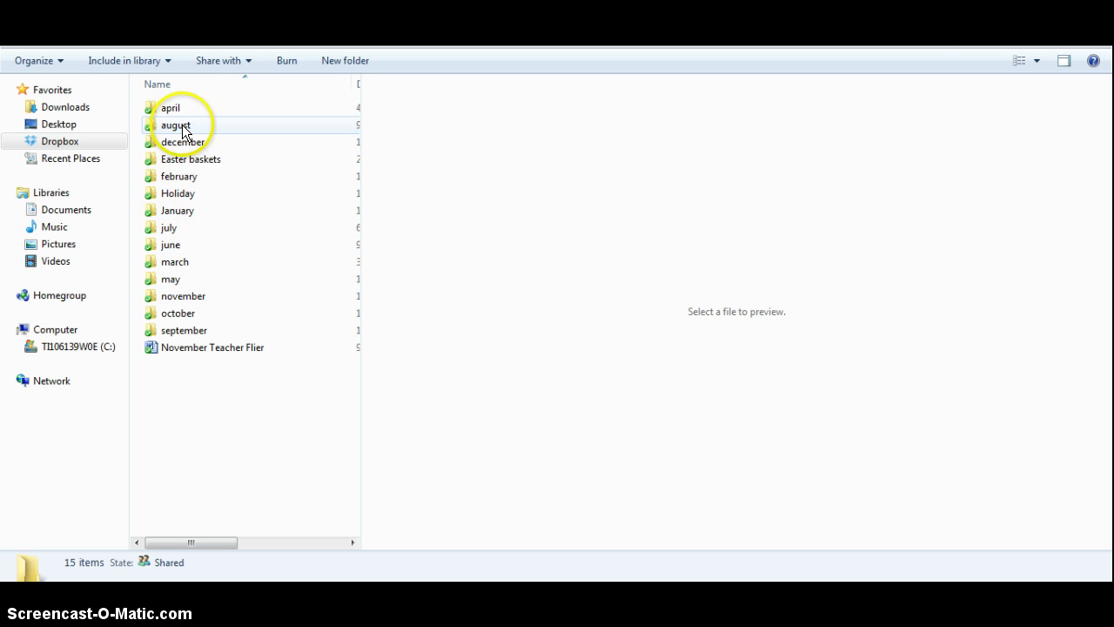
pyautogui.doubleClick(182, 124)
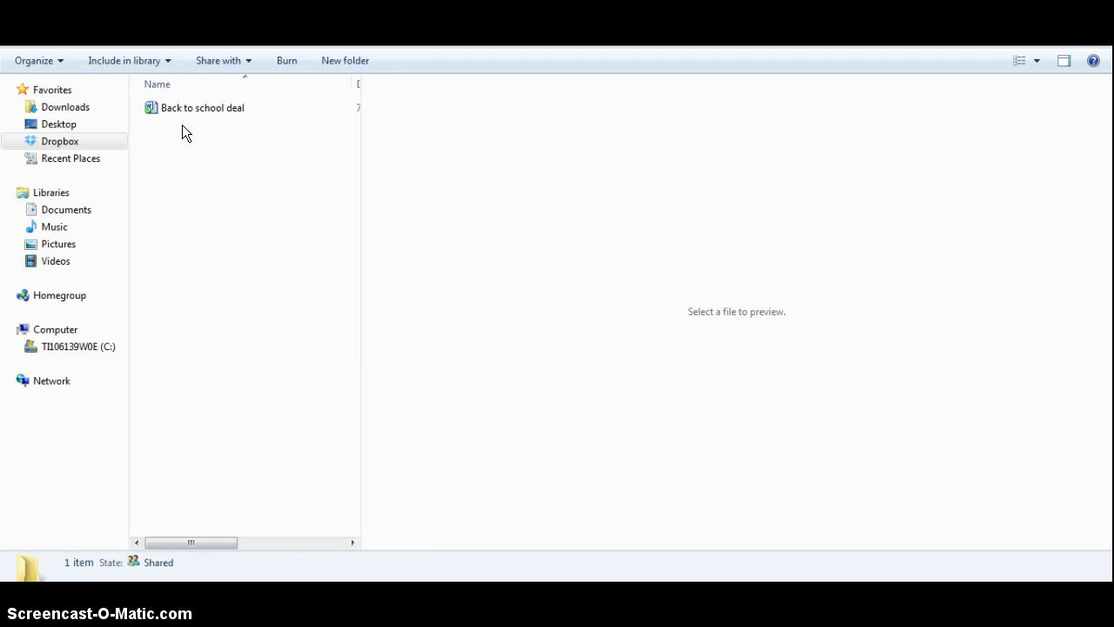
pyautogui.click(195, 111)
pyautogui.click(82, 143)
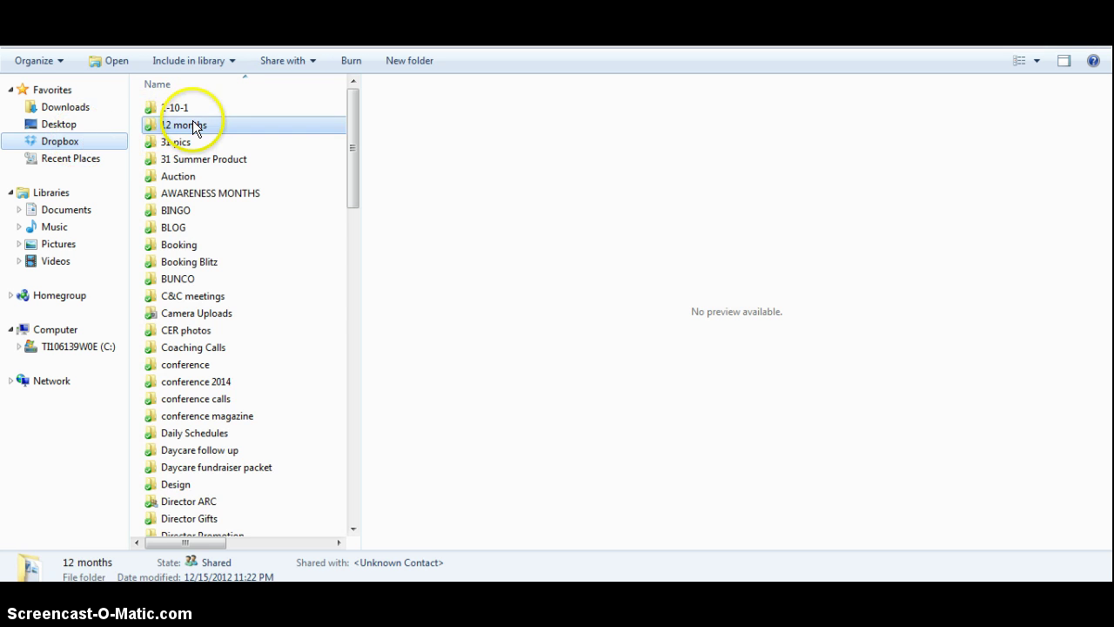
pyautogui.doubleClick(193, 123)
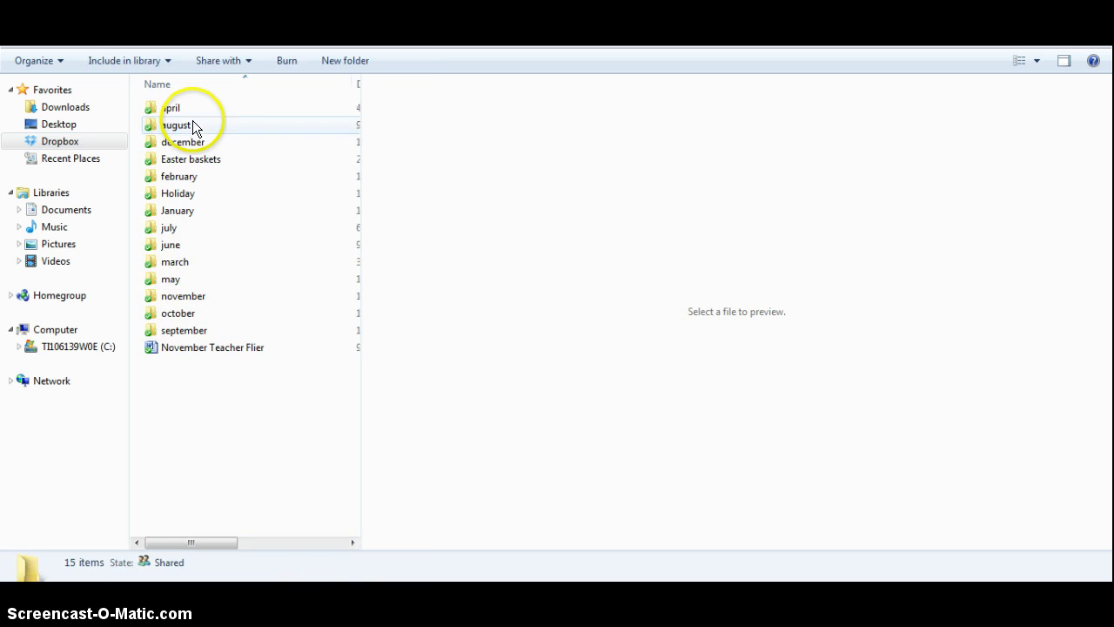
pyautogui.doubleClick(185, 176)
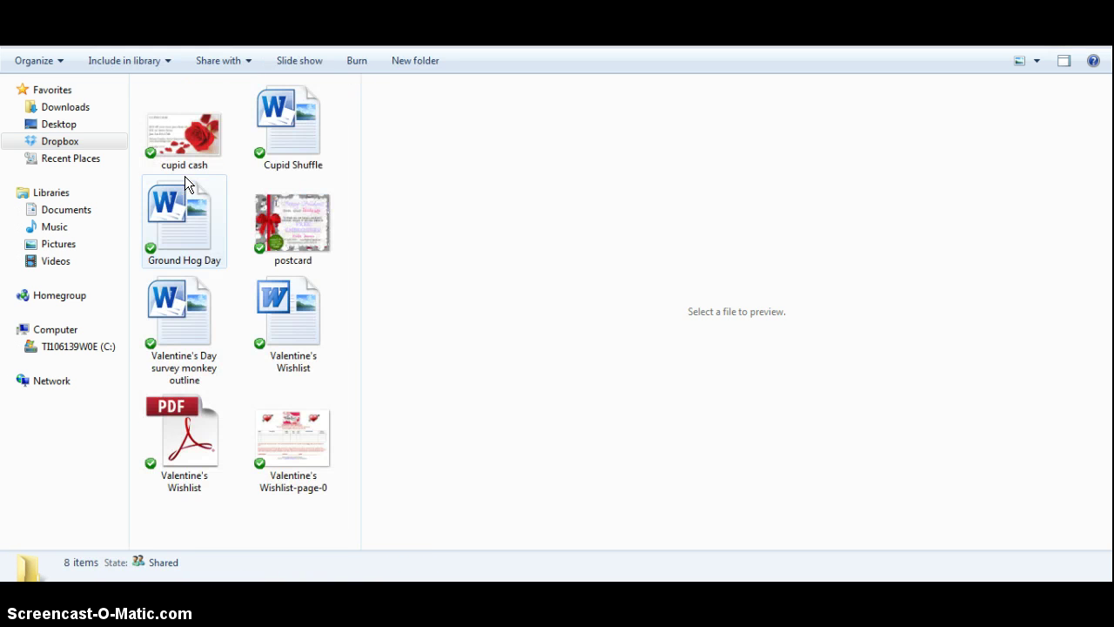
pyautogui.click(84, 140)
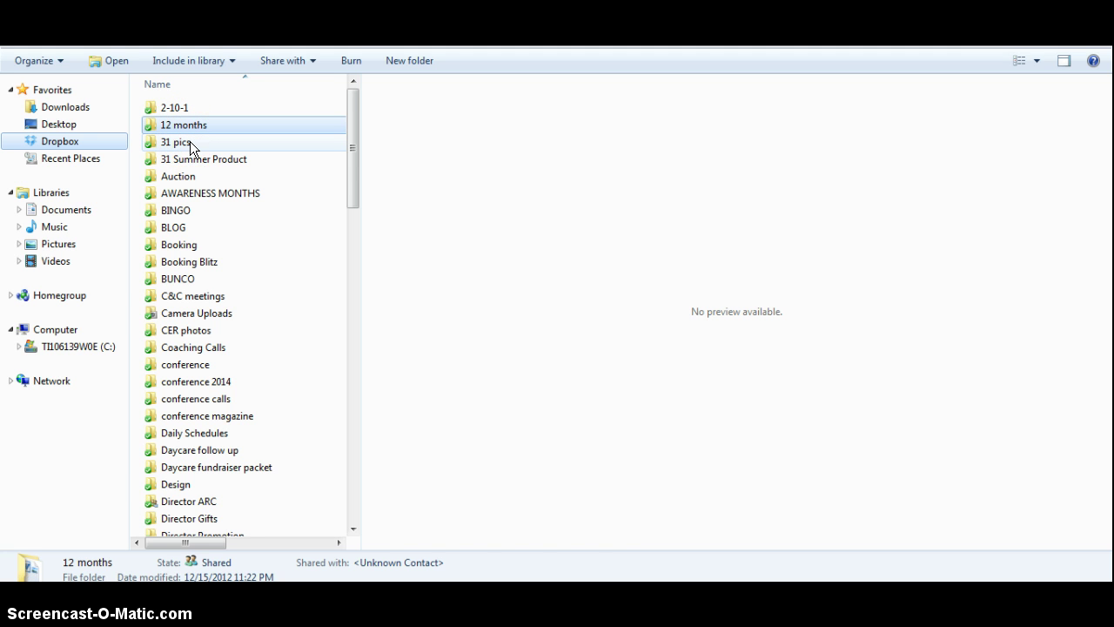
pyautogui.moveTo(204, 159)
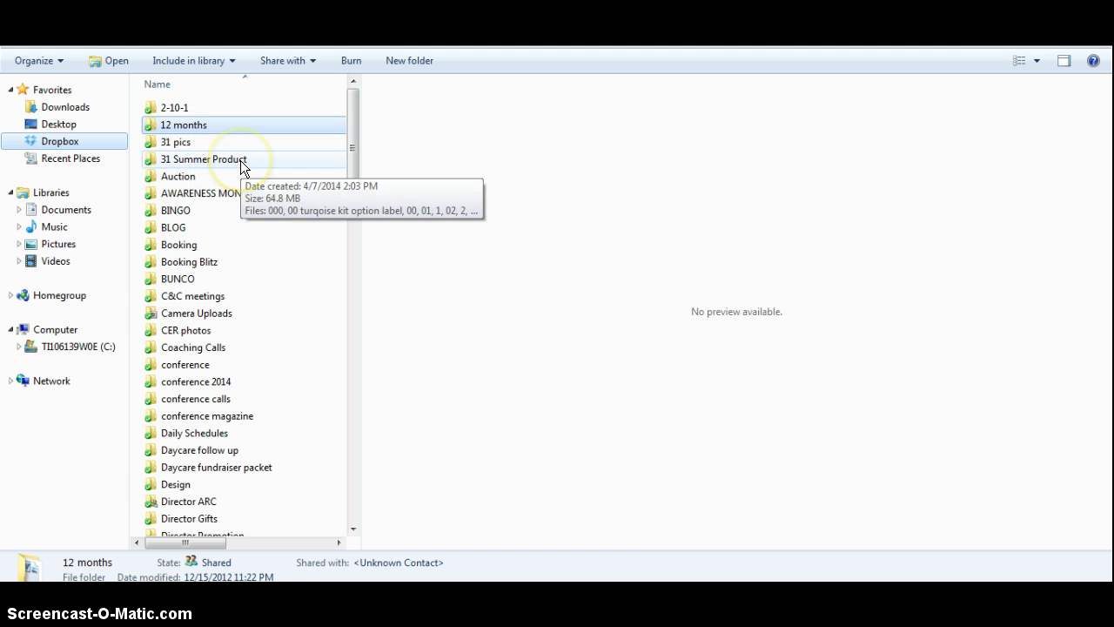
pyautogui.doubleClick(240, 160)
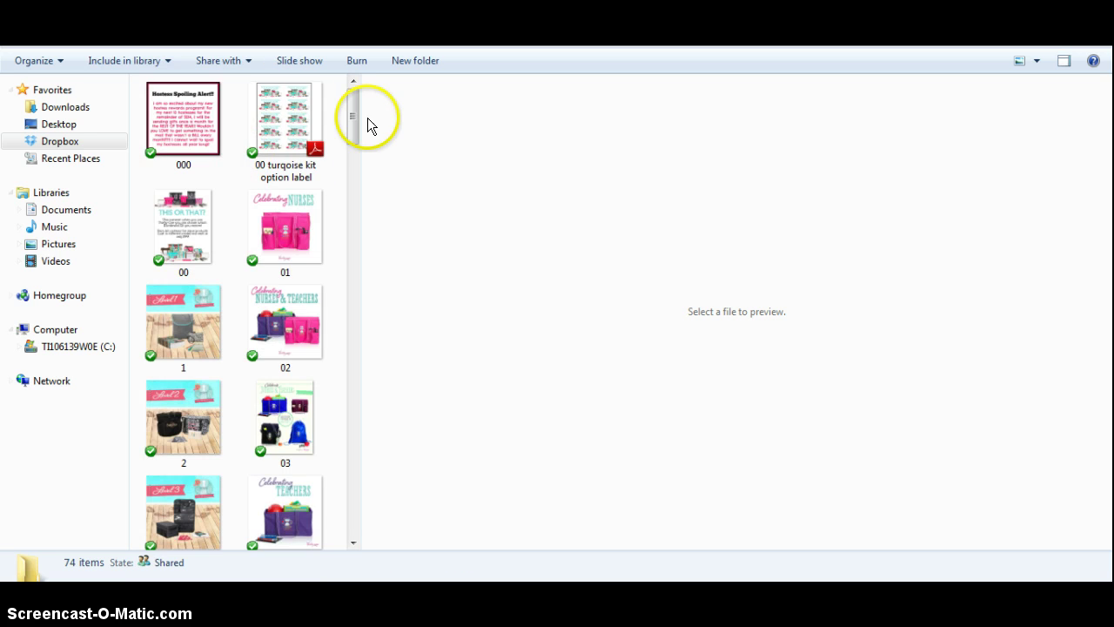
pyautogui.moveTo(355, 127); pyautogui.dragTo(352, 224)
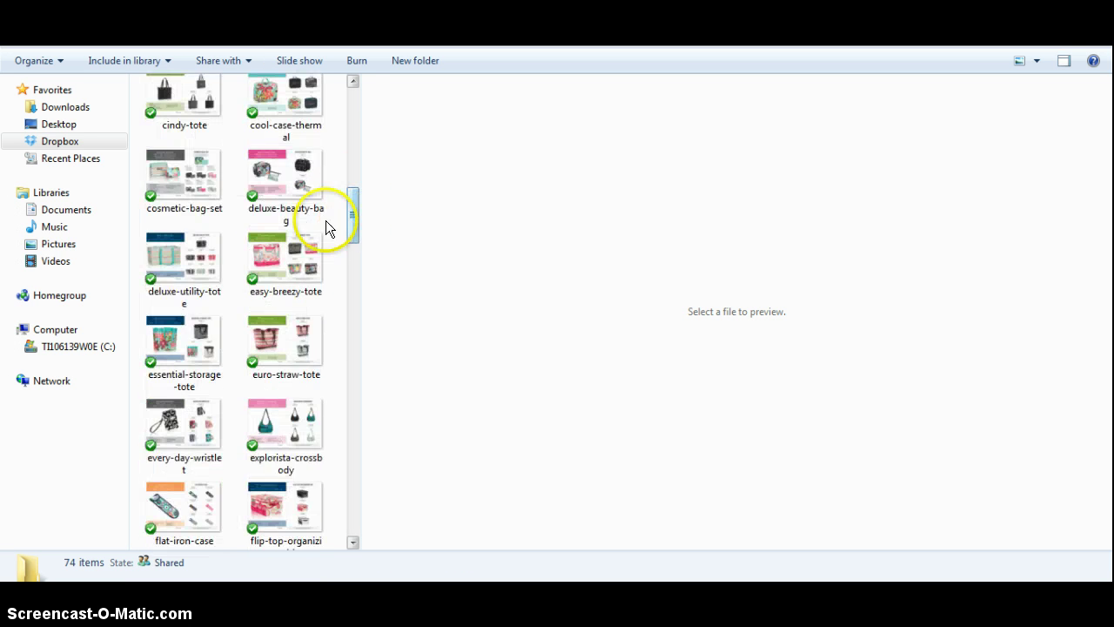
pyautogui.click(80, 144)
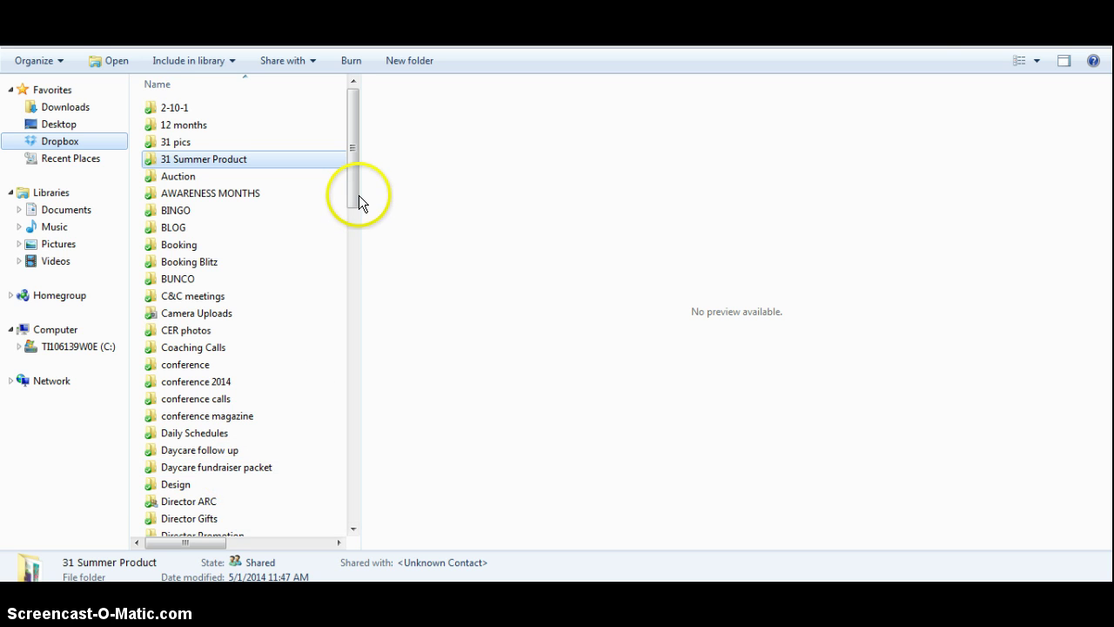
# Scroll the Dropbox folder list back near the top, showing 31 Summer Product through Director Training
pyautogui.moveTo(358, 194); pyautogui.dragTo(357, 259)
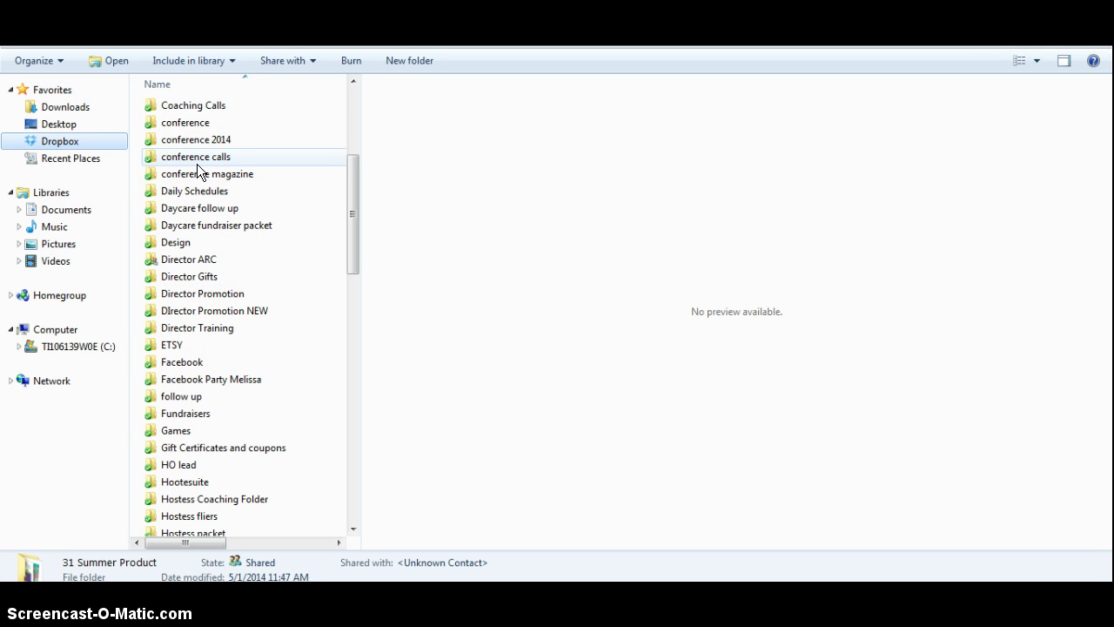
pyautogui.click(66, 141)
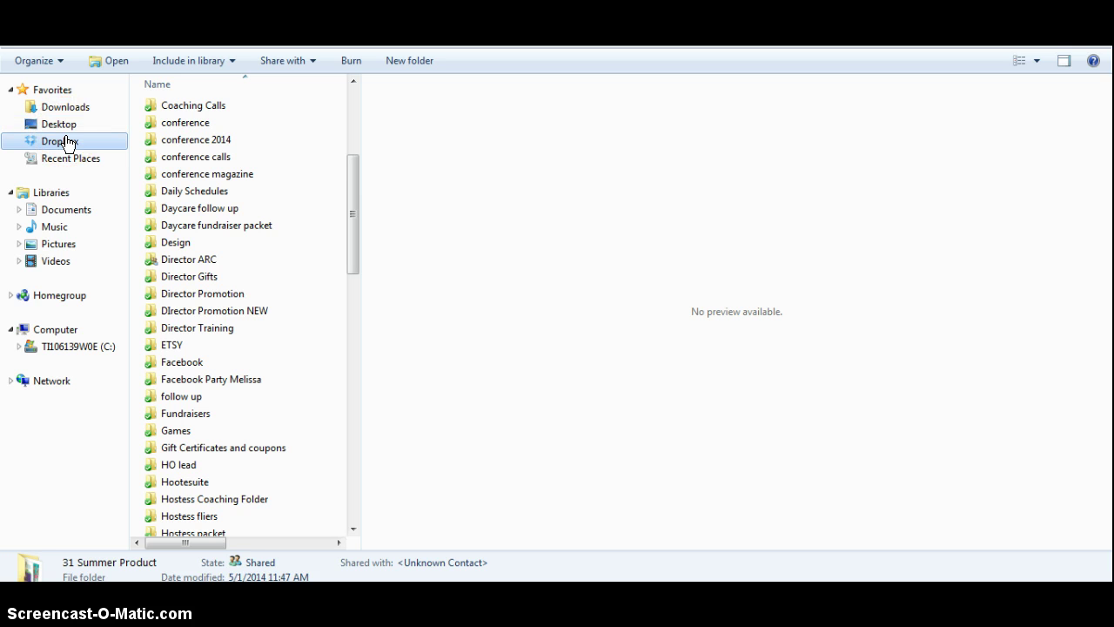
pyautogui.moveTo(362, 155)
pyautogui.mouseDown()
pyautogui.moveTo(354, 171)
pyautogui.moveTo(351, 123)
pyautogui.mouseUp()
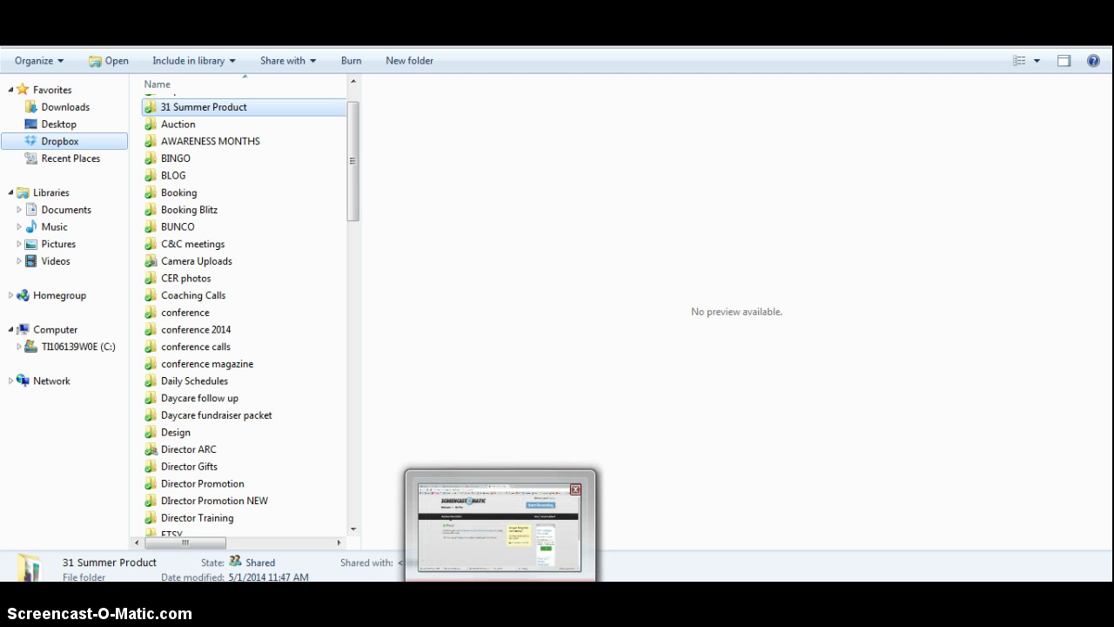
# Bring the browser forward and scroll down the Outlook.com Folders pane
pyautogui.click(500, 526)
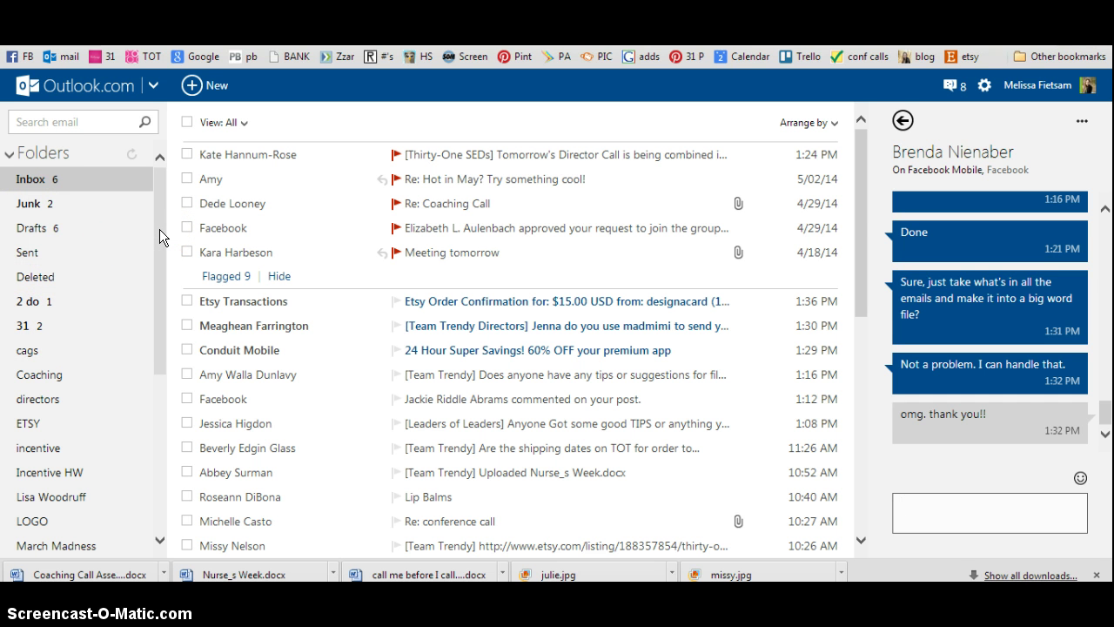
pyautogui.moveTo(159, 229); pyautogui.dragTo(165, 398)
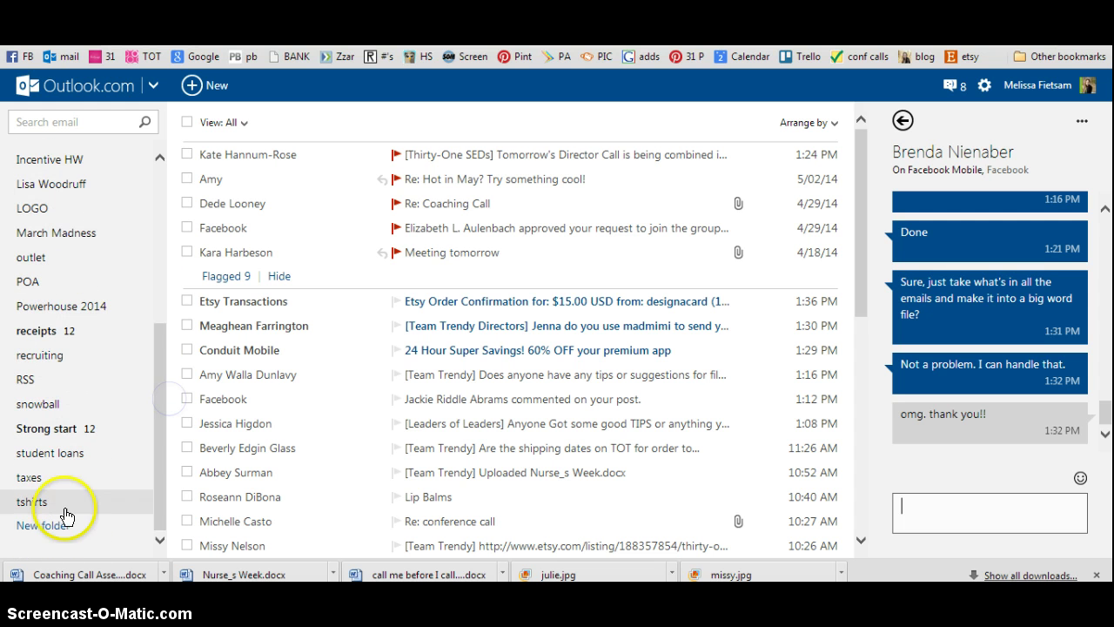
pyautogui.moveTo(160, 455); pyautogui.dragTo(154, 313)
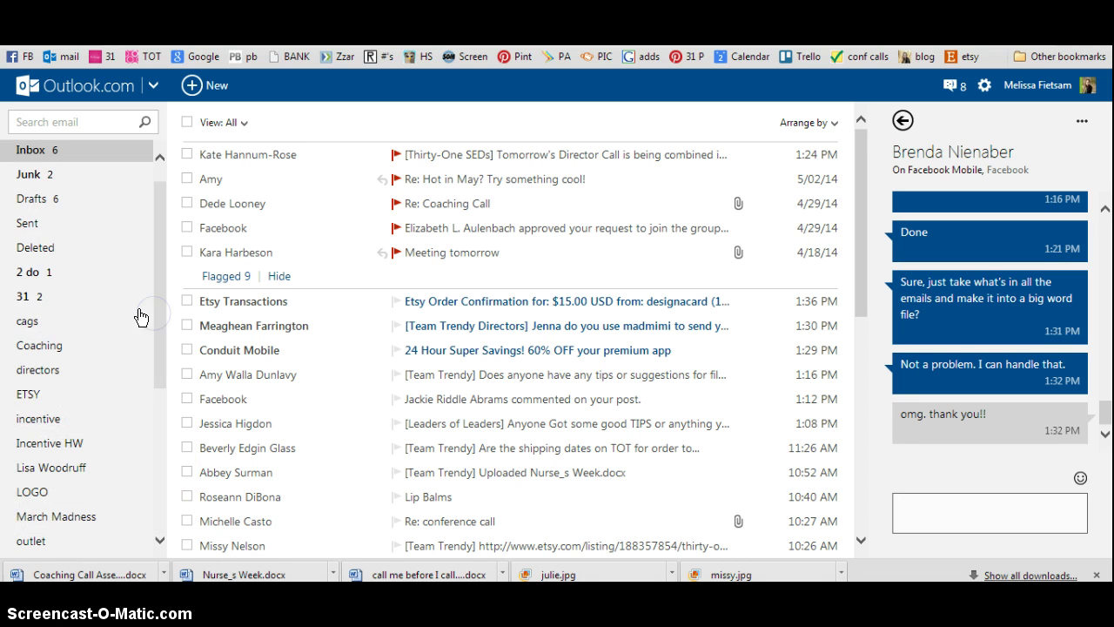
pyautogui.click(24, 304)
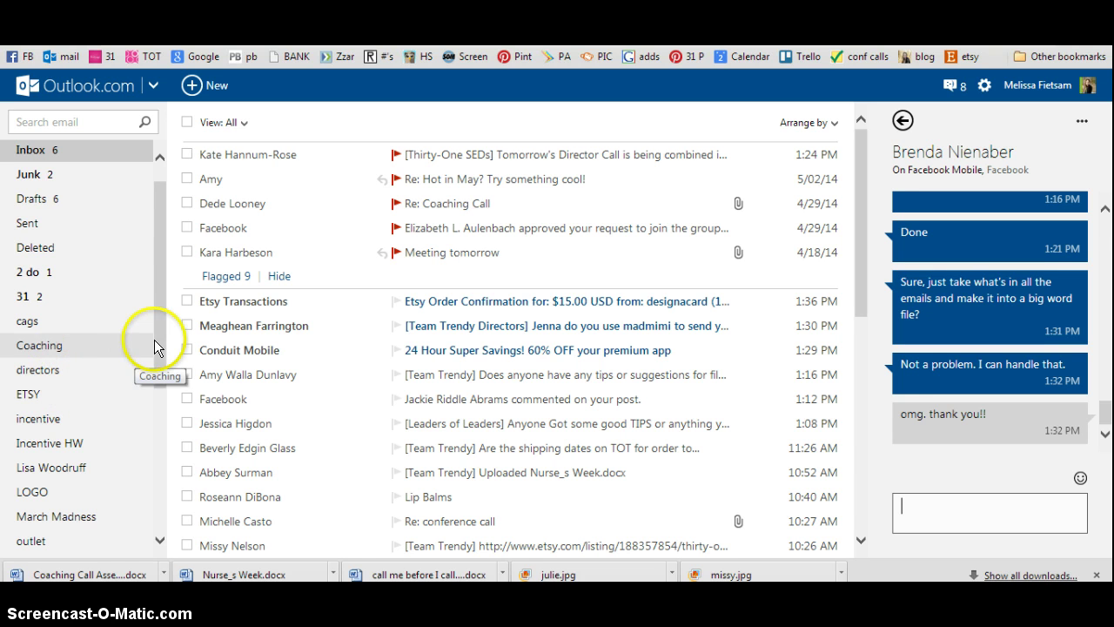
pyautogui.moveTo(158, 346); pyautogui.dragTo(159, 387)
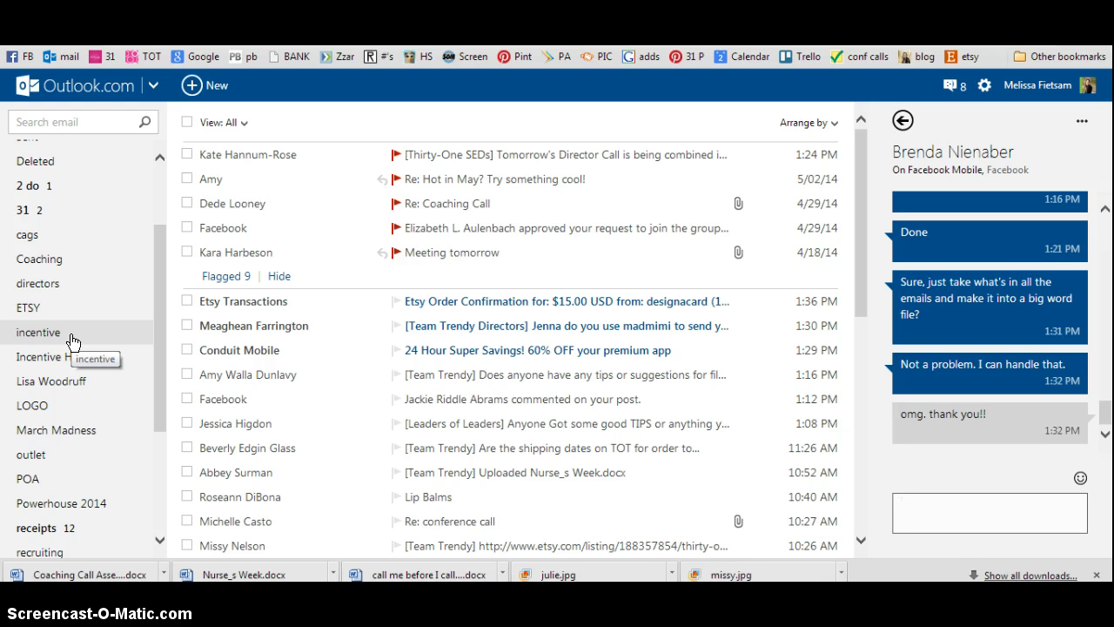
# Browse the custom folders listed in the Outlook.com Folders pane
pyautogui.moveTo(249, 300); pyautogui.dragTo(59, 342)
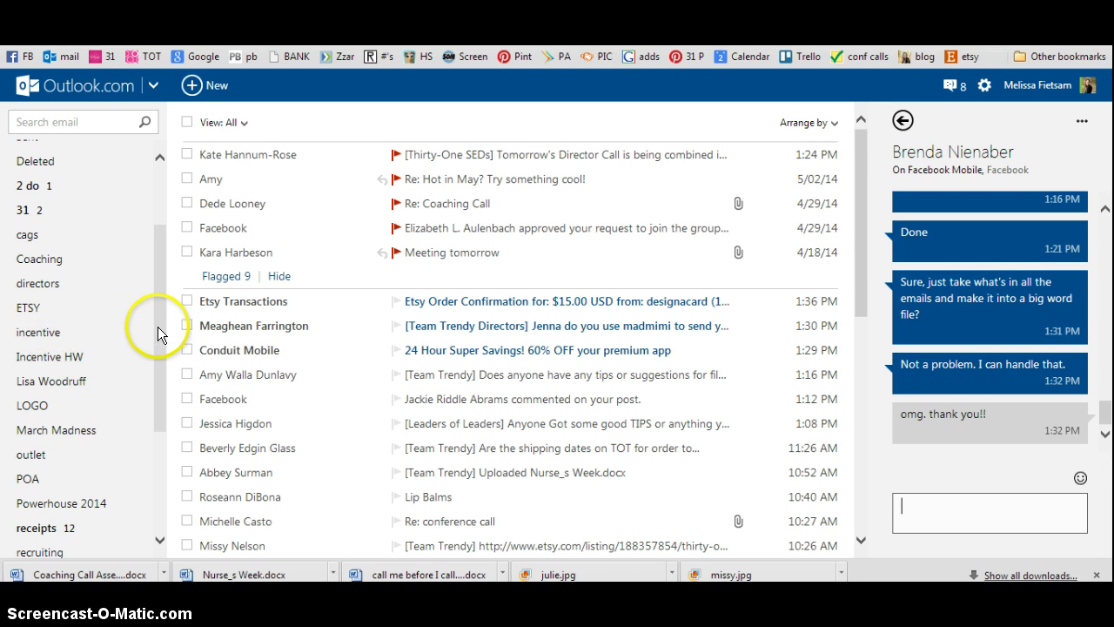
pyautogui.moveTo(158, 326); pyautogui.dragTo(160, 383)
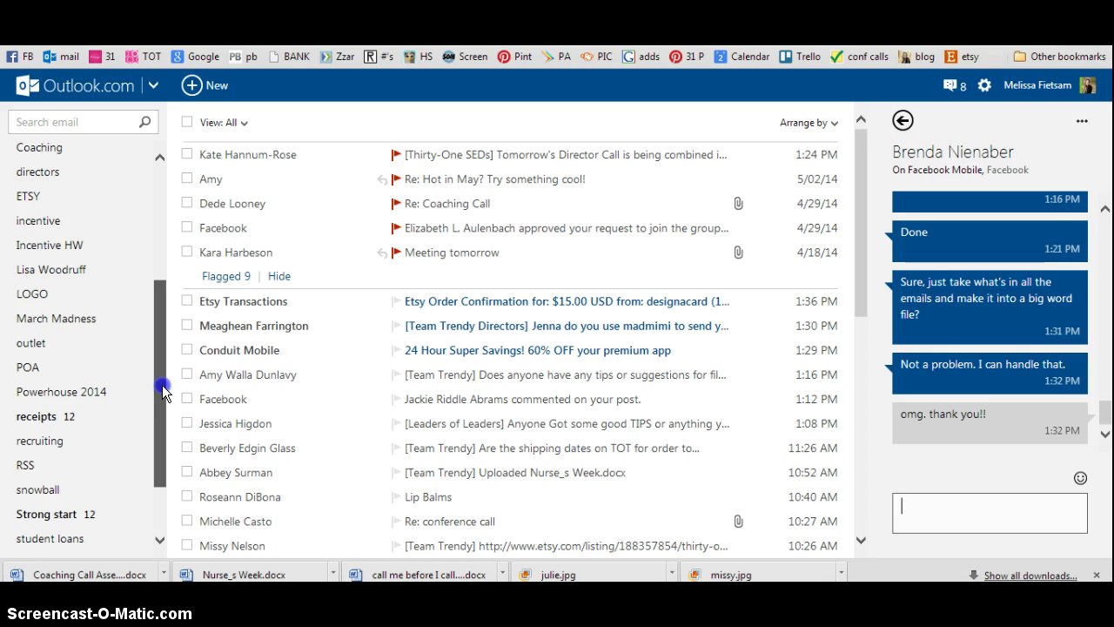
pyautogui.click(78, 277)
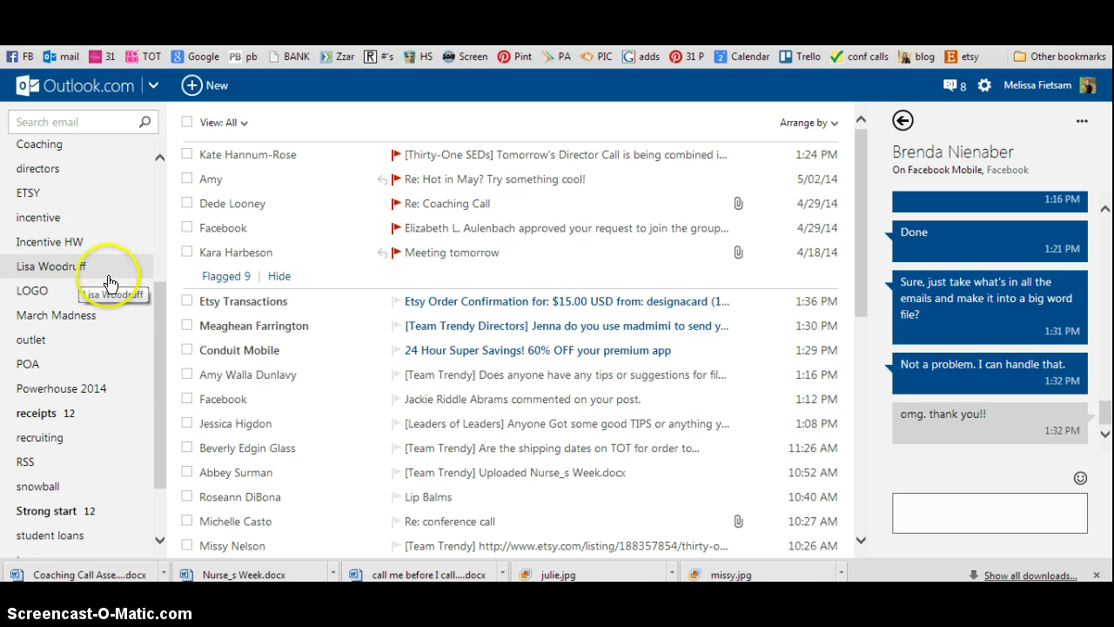
pyautogui.click(137, 294)
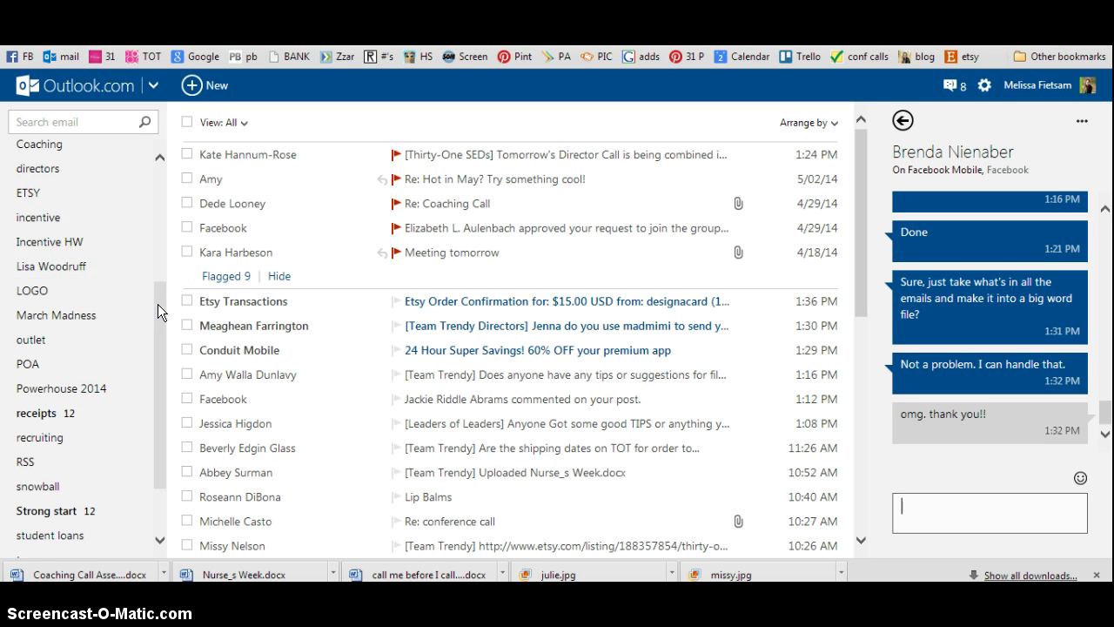
pyautogui.click(81, 268)
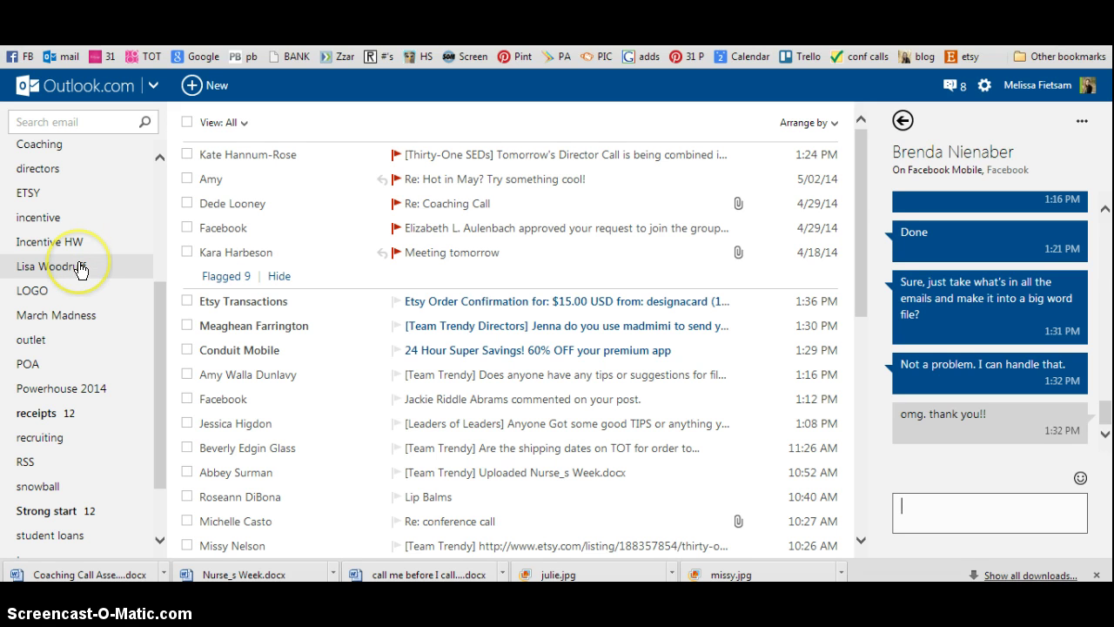
pyautogui.click(81, 266)
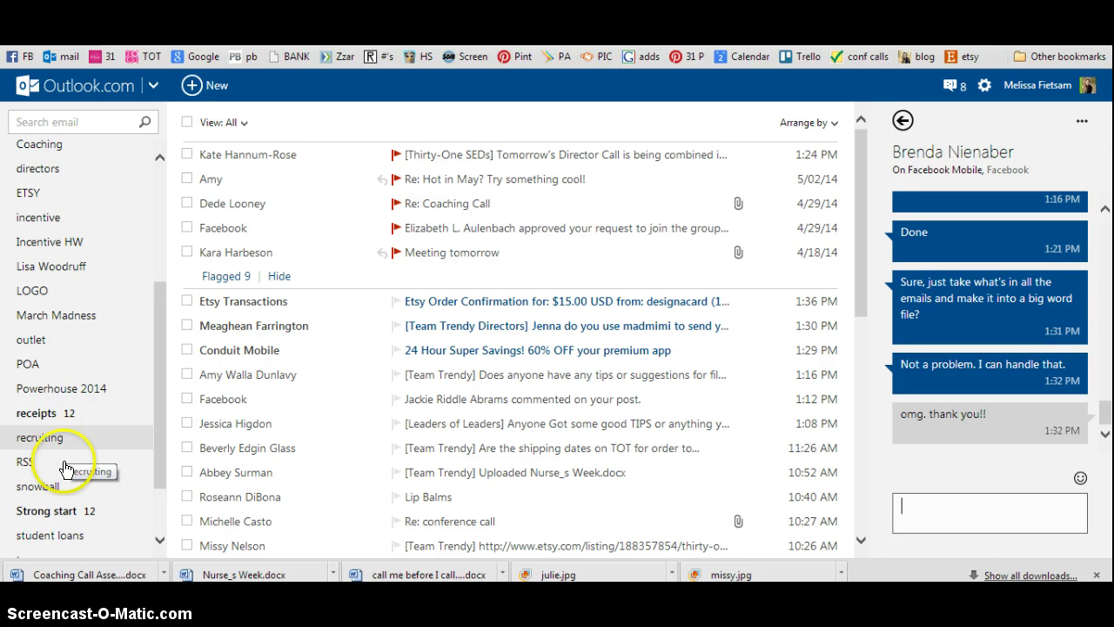
# Scroll the Folders pane back up and return to the Inbox
pyautogui.scroll(-1, 156, 435)
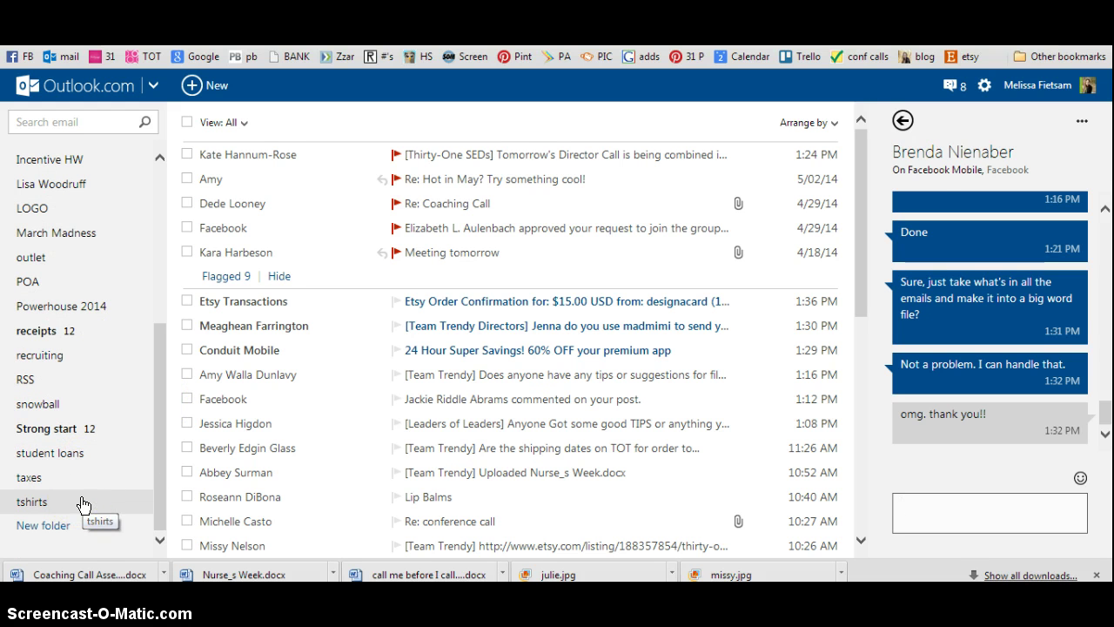
pyautogui.click(160, 471)
pyautogui.moveTo(159, 471); pyautogui.dragTo(165, 318)
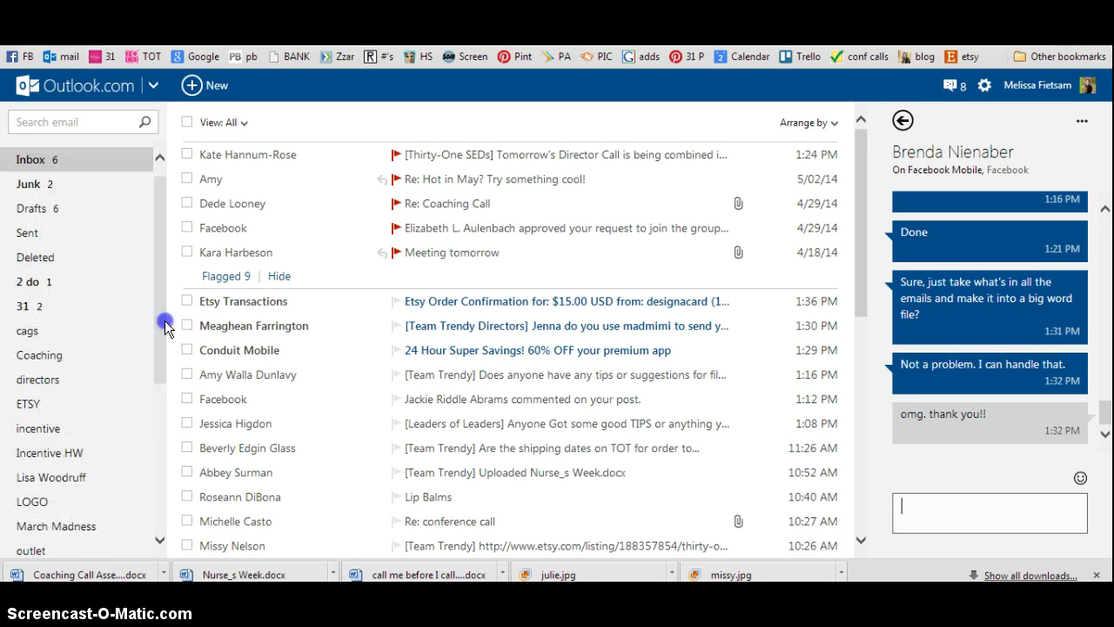
pyautogui.click(101, 331)
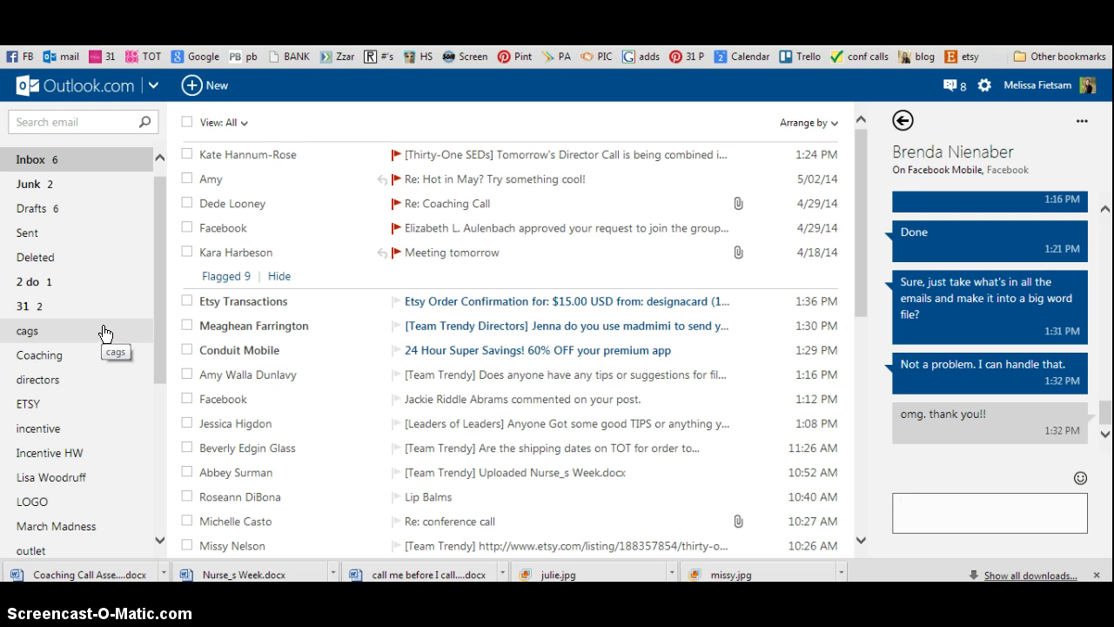
pyautogui.click(105, 319)
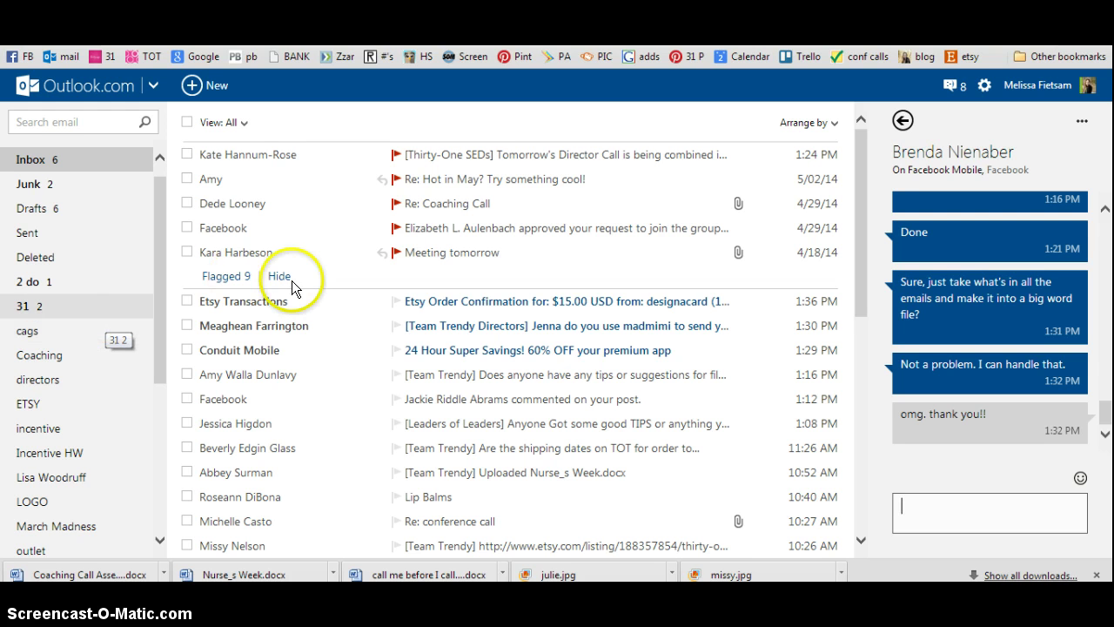
pyautogui.moveTo(451, 339)
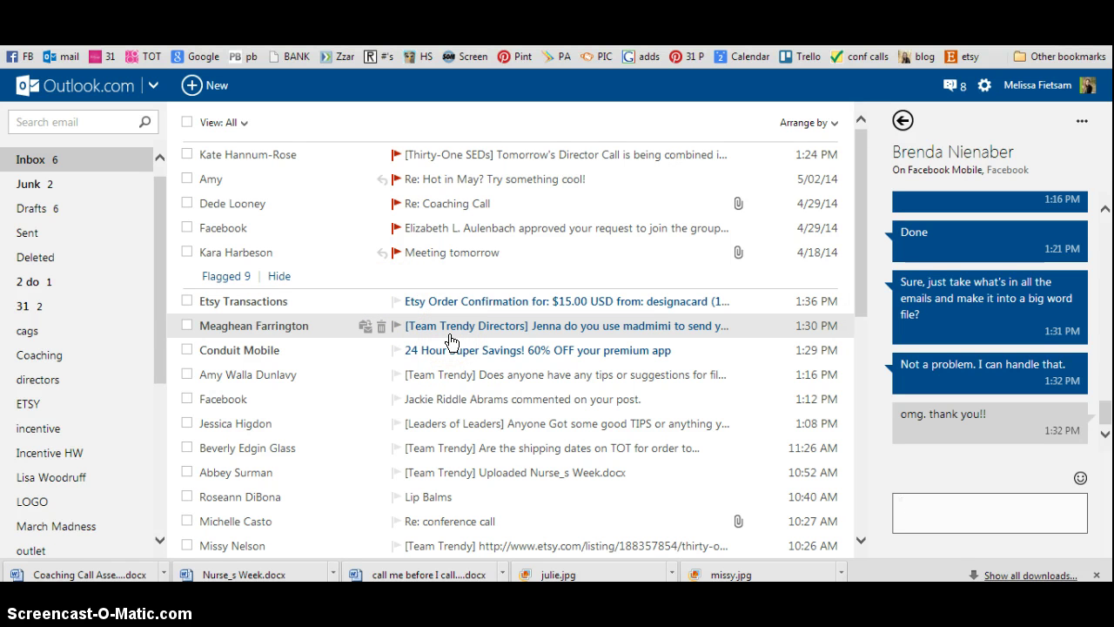
pyautogui.click(185, 325)
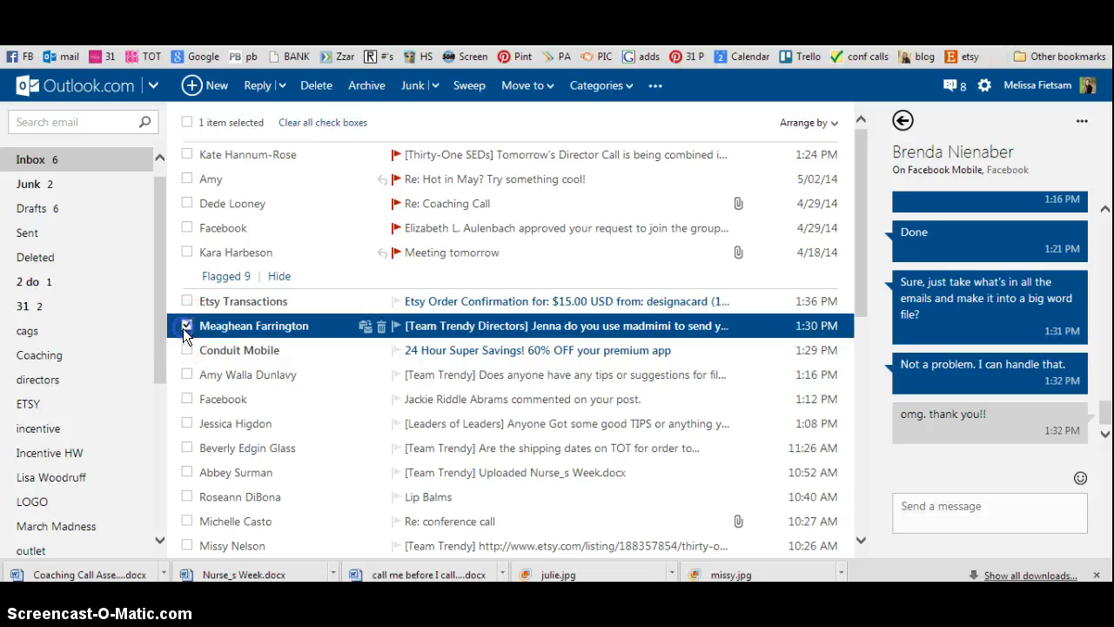
pyautogui.click(523, 85)
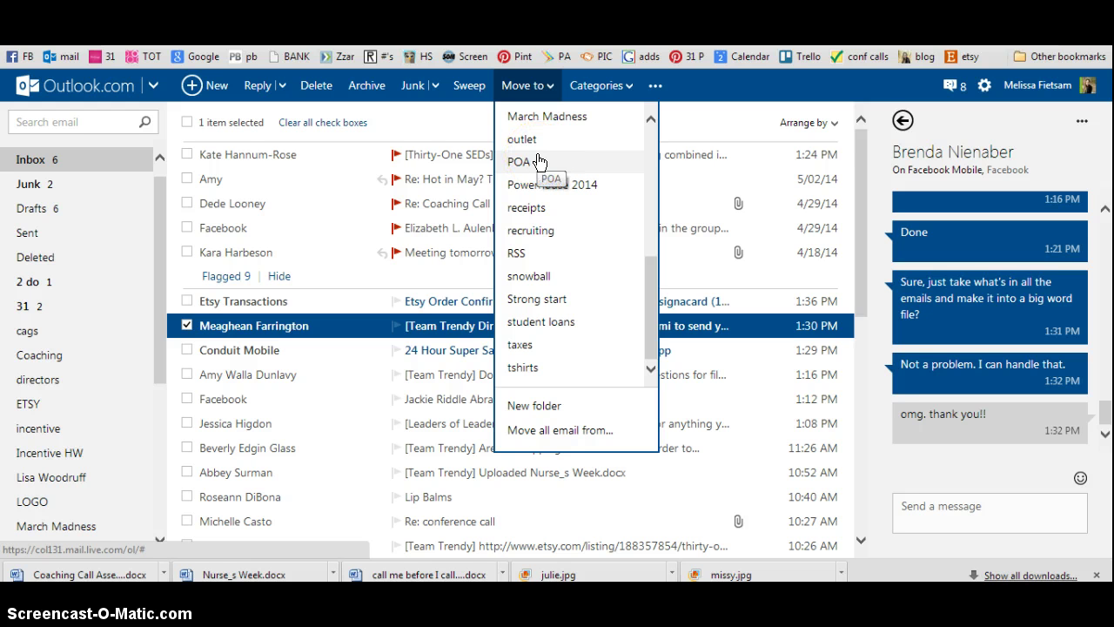
pyautogui.click(186, 325)
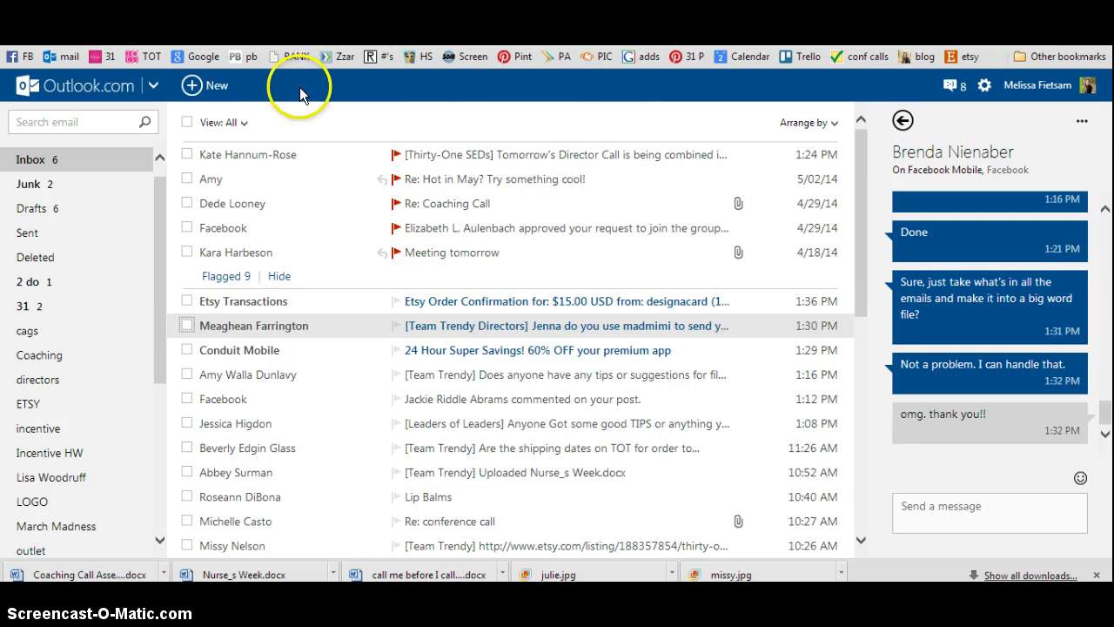